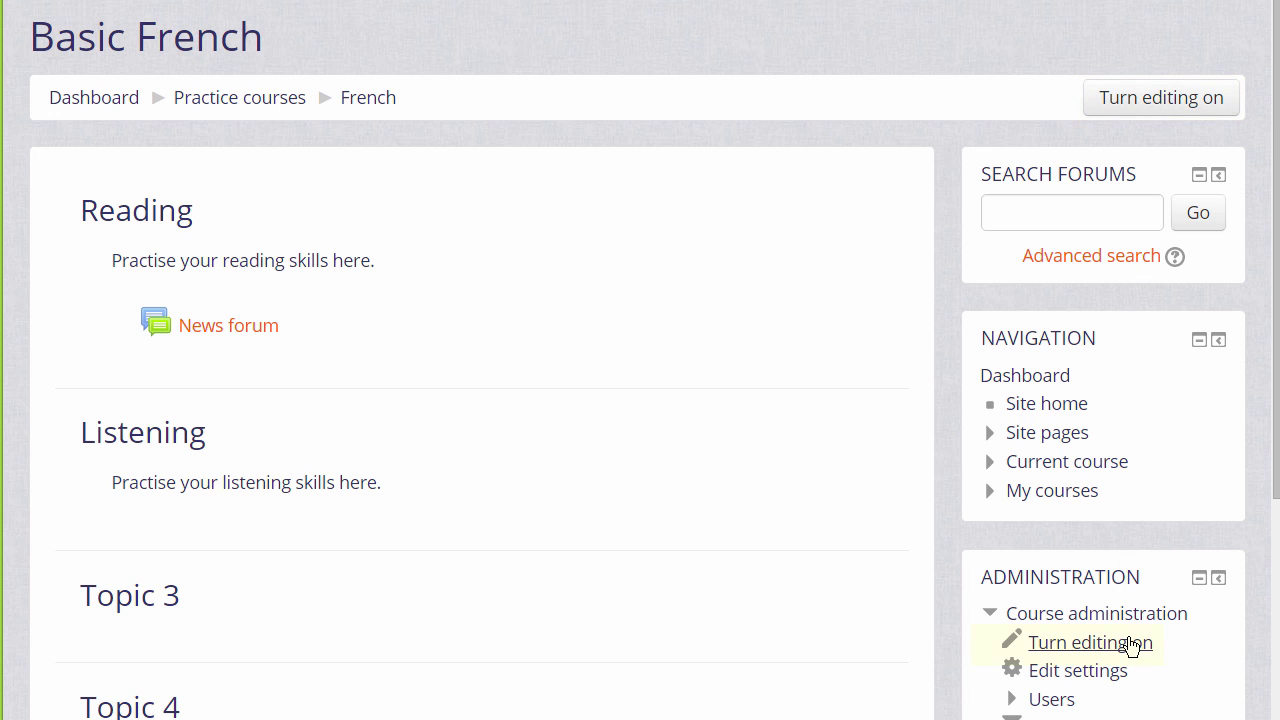
Step: Turn editing on and drag the News forum into the top general section above Reading
click(1133, 643)
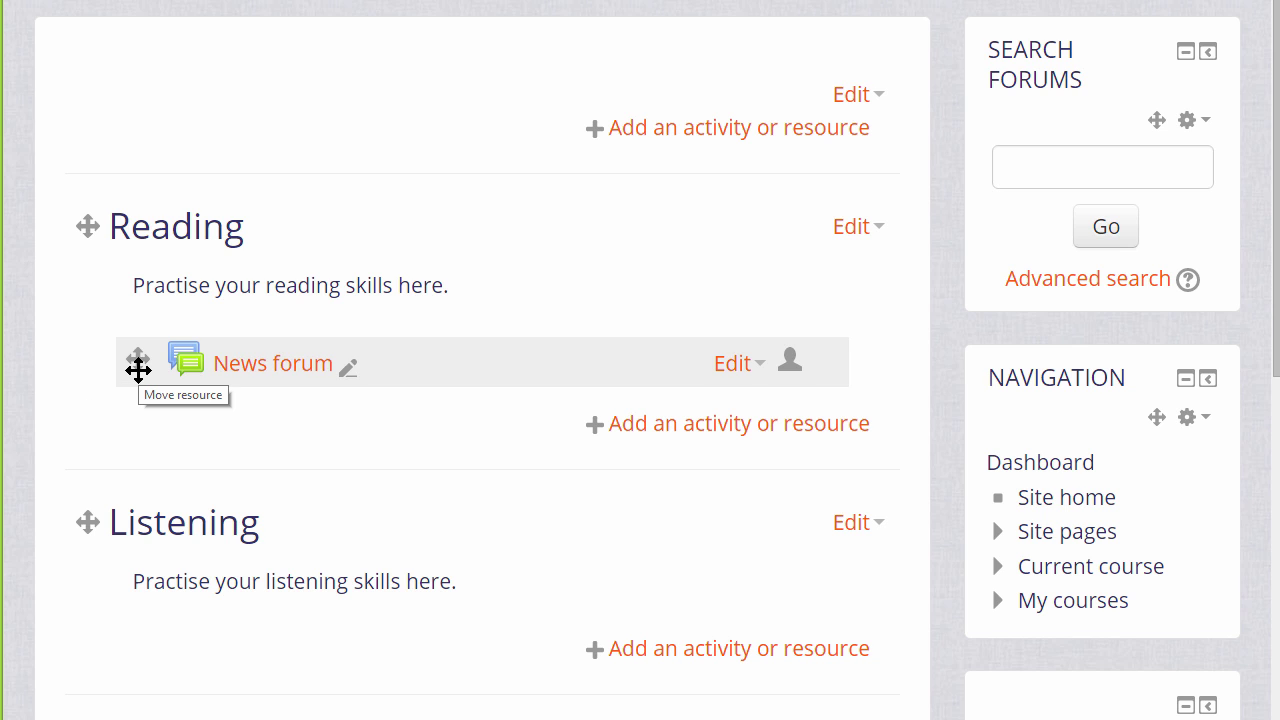
drag(137, 364, 120, 94)
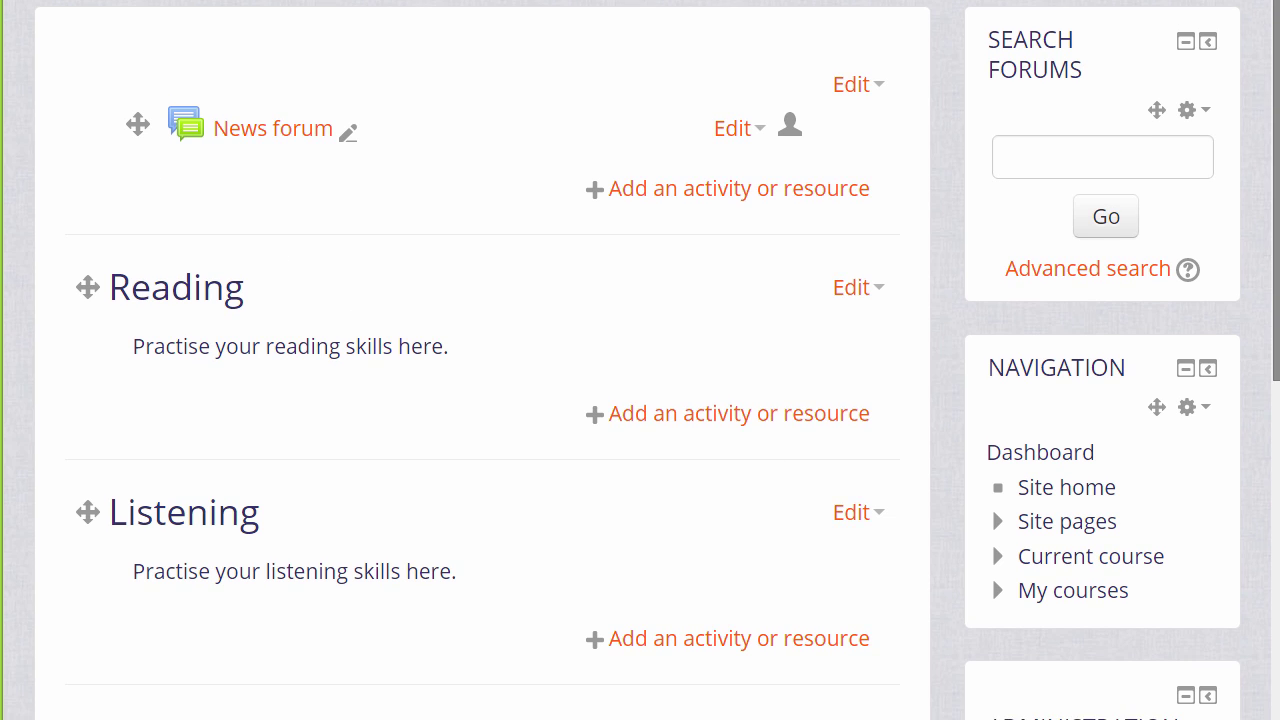
Step: Move the Administration block above the Navigation block, just below Search forums
scroll(900, 505, down, 2)
scroll(1270, 510, down, 2)
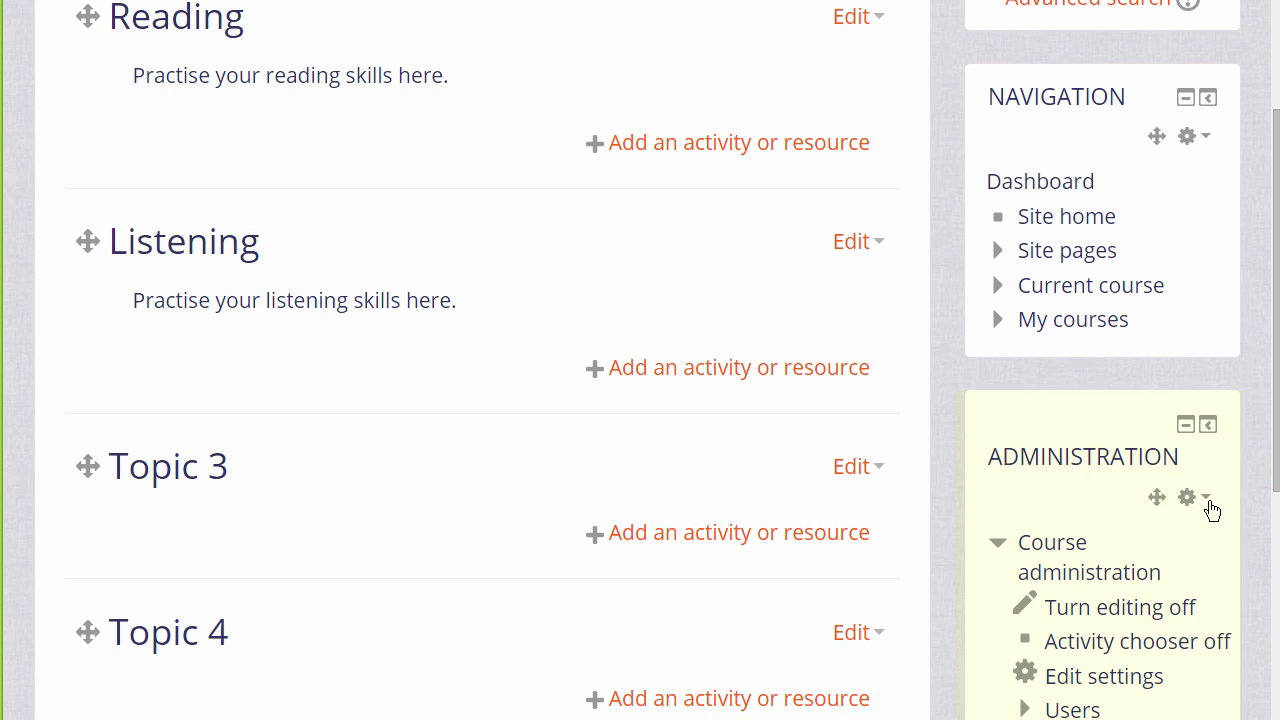
drag(1149, 463, 1131, 257)
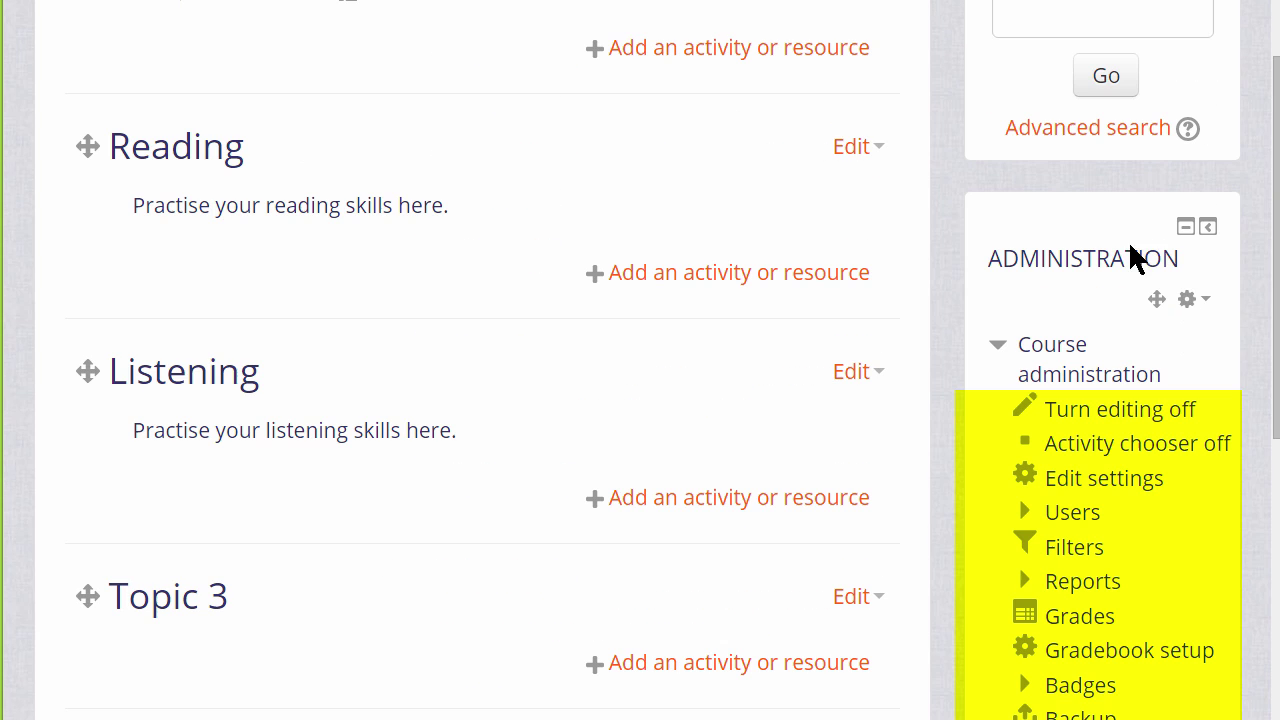
scroll(640, 360, up, 3)
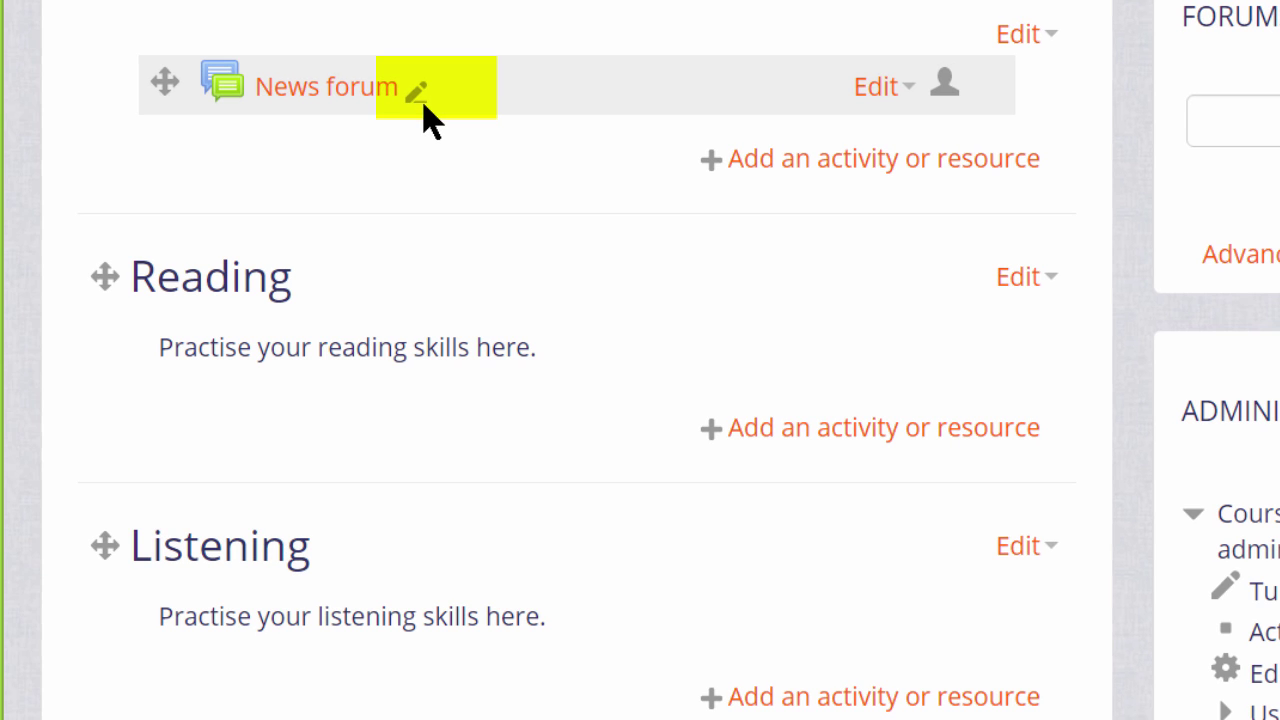
Step: Replace the News forum's title with 'Announcements' and save it
click(416, 95)
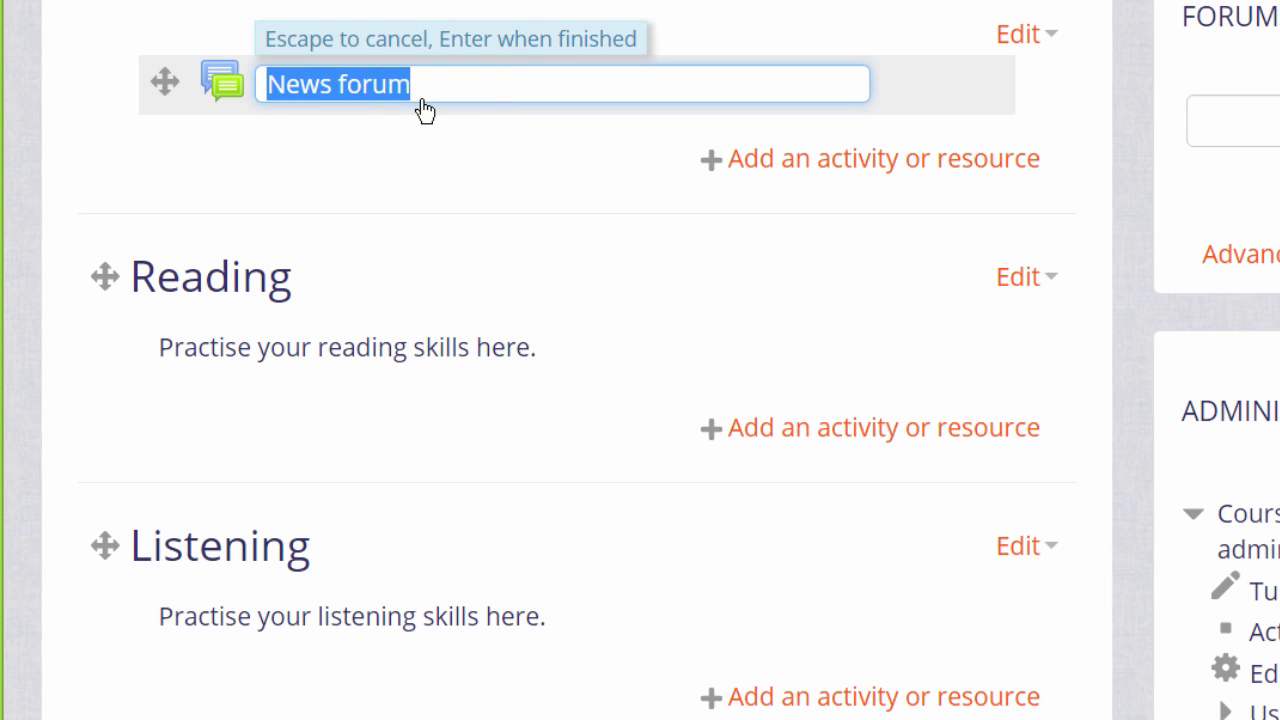
key(BackSpace)
text(Announcements)
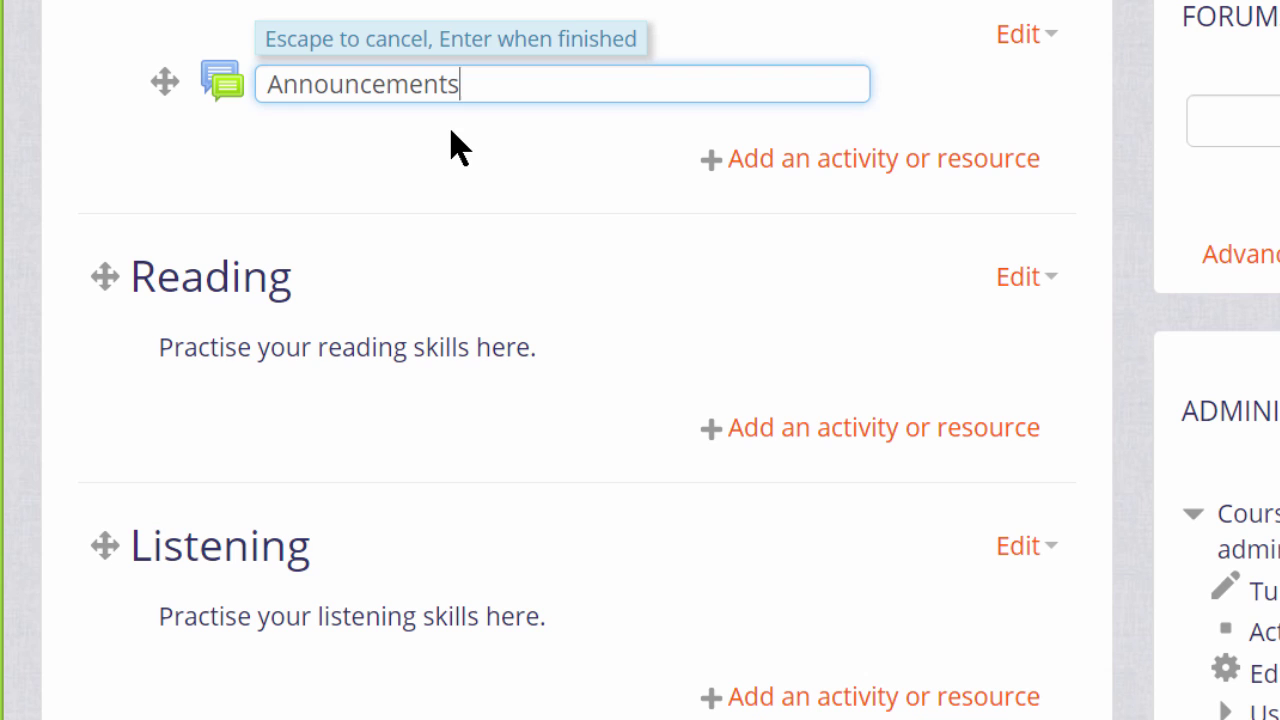
key(Return)
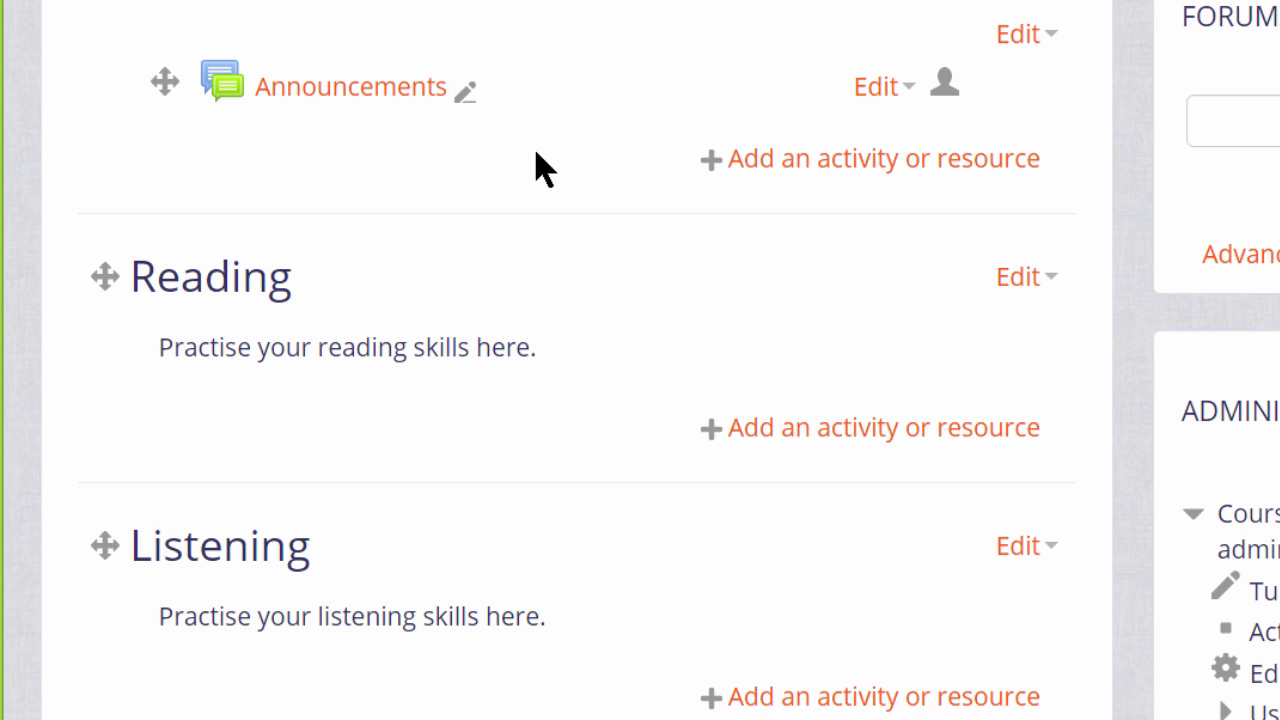
click(912, 96)
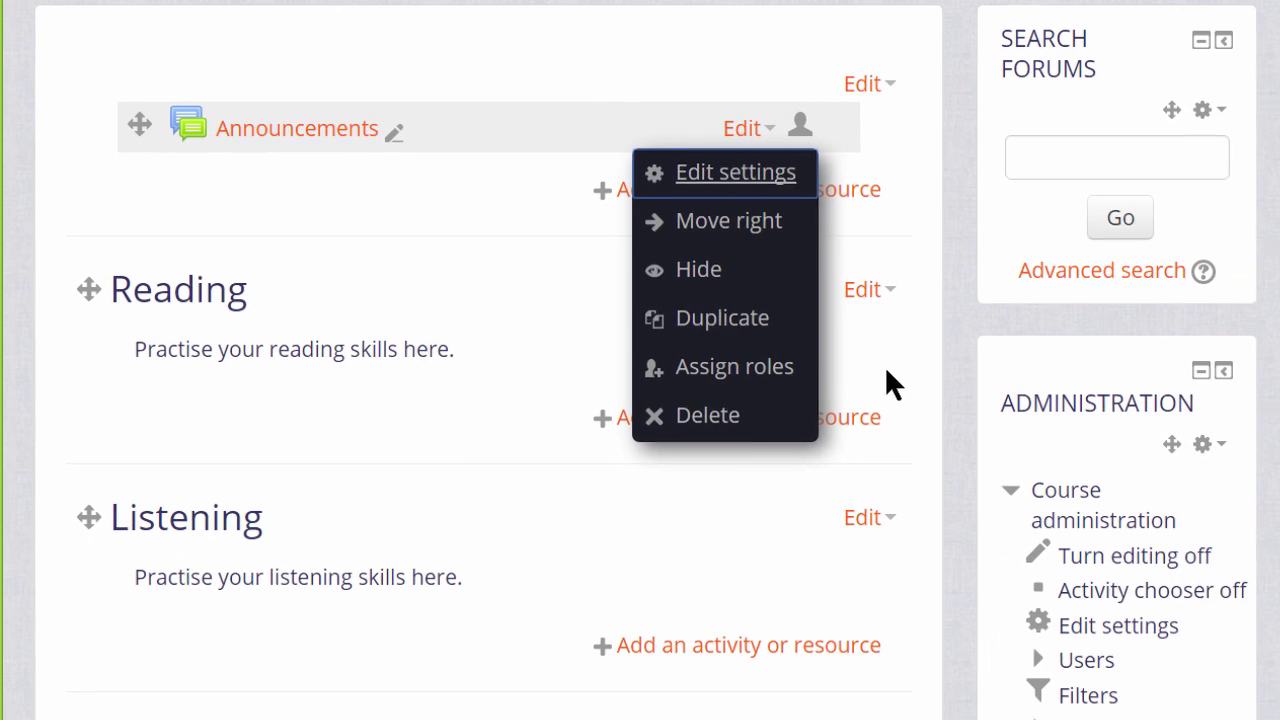
click(878, 382)
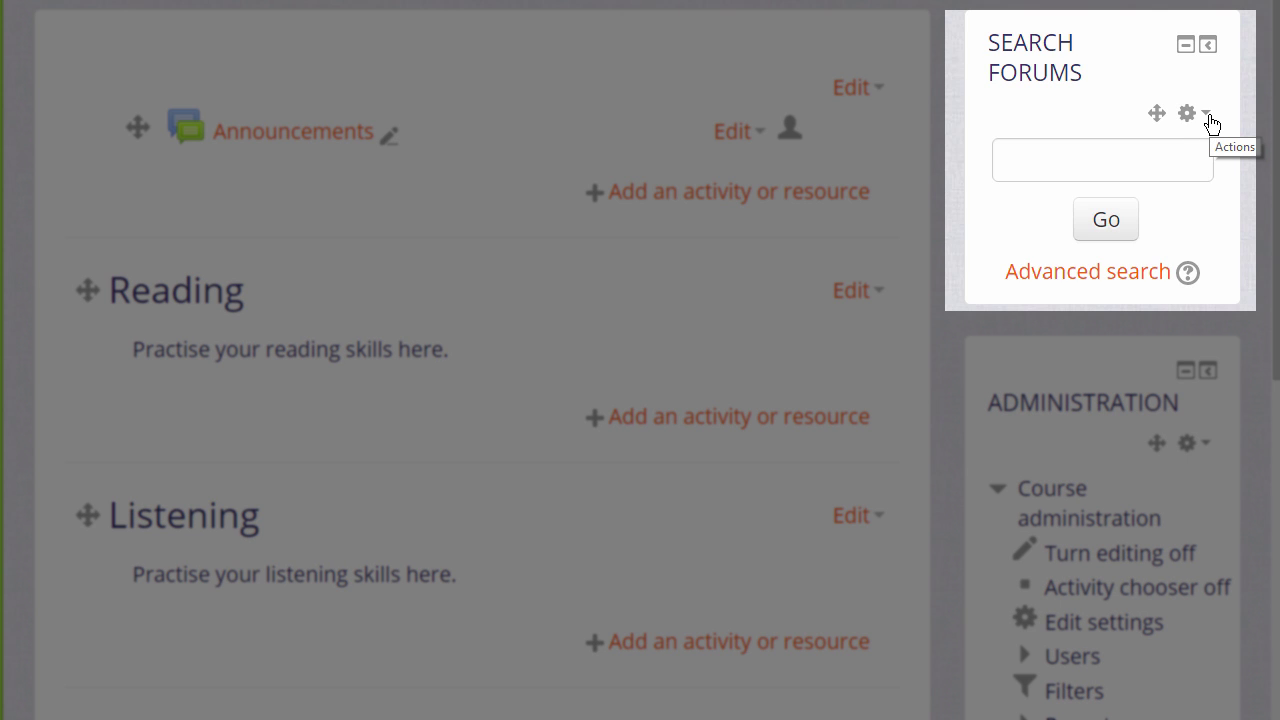
Step: Delete the Search forums block from its Actions menu and confirm with Yes
click(1207, 115)
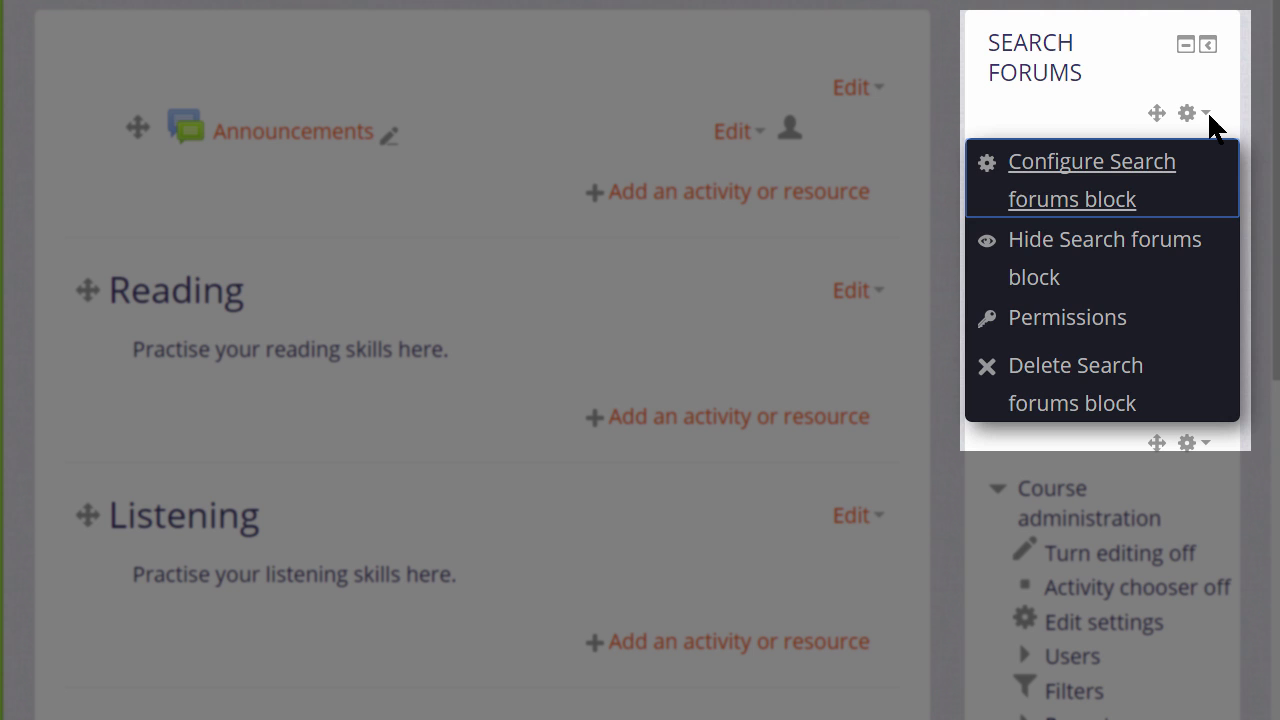
click(995, 367)
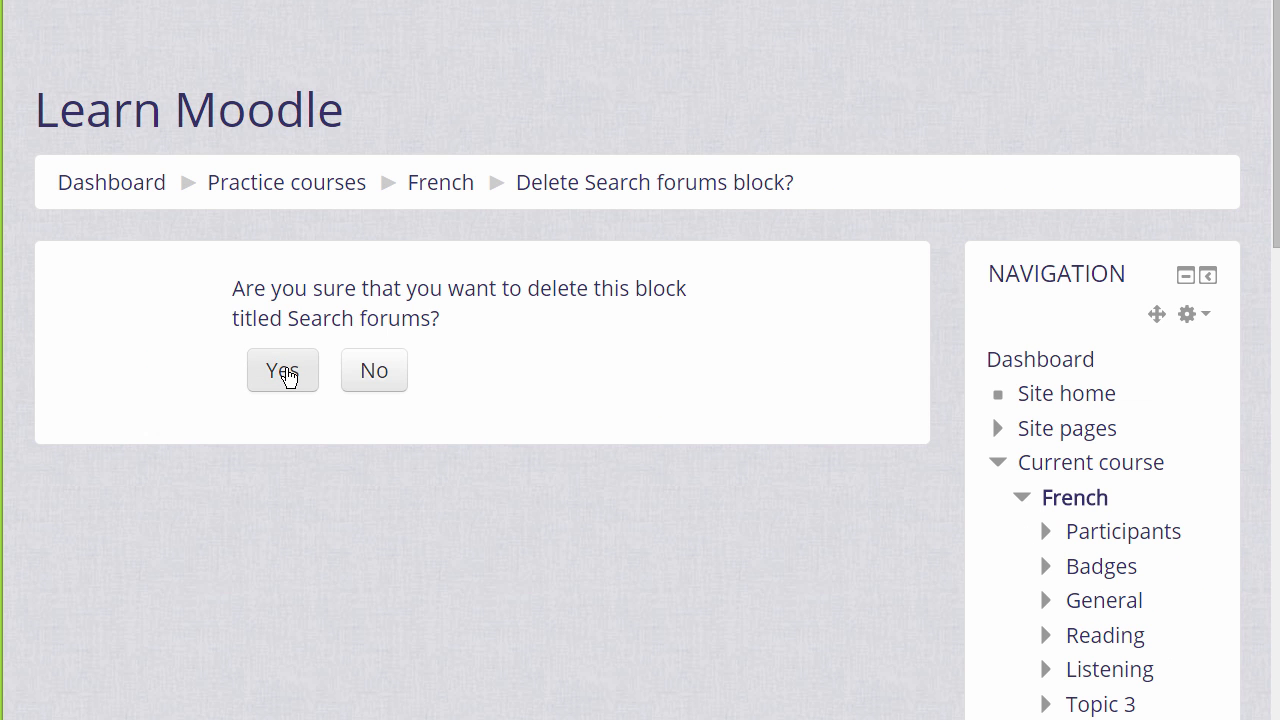
click(288, 376)
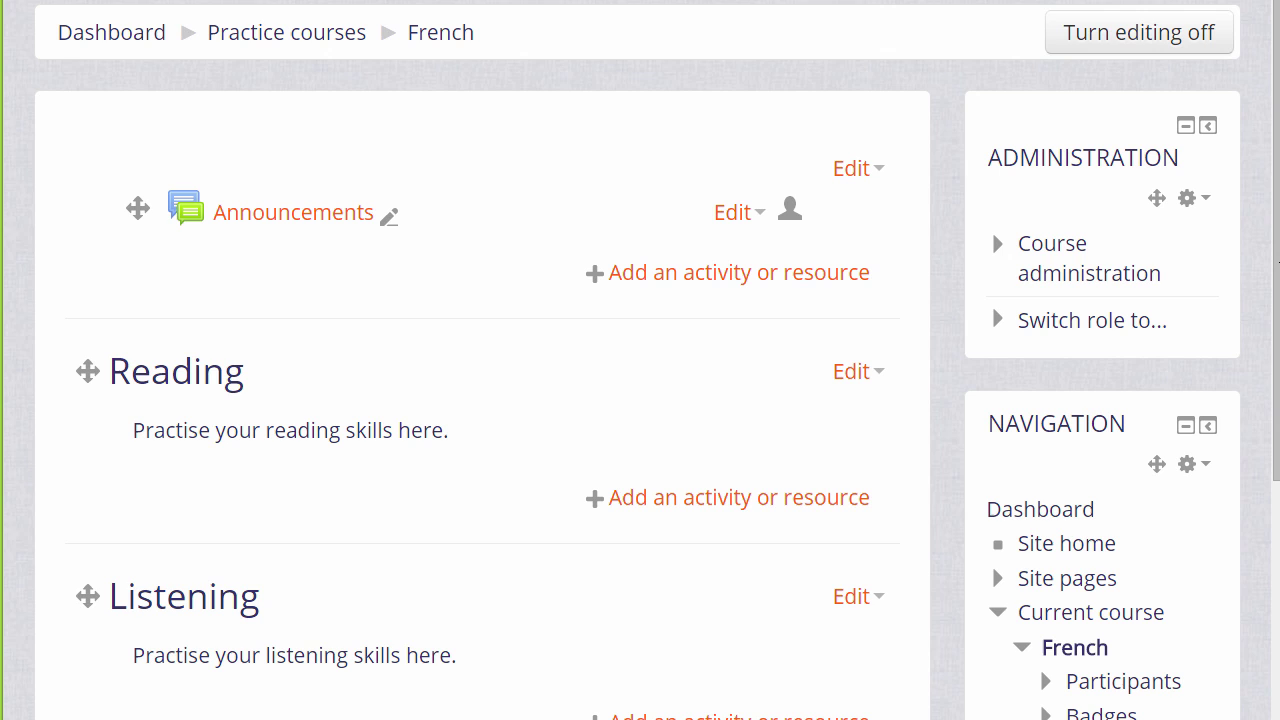
Step: Hide the Announcements forum from students using its Edit menu
click(763, 221)
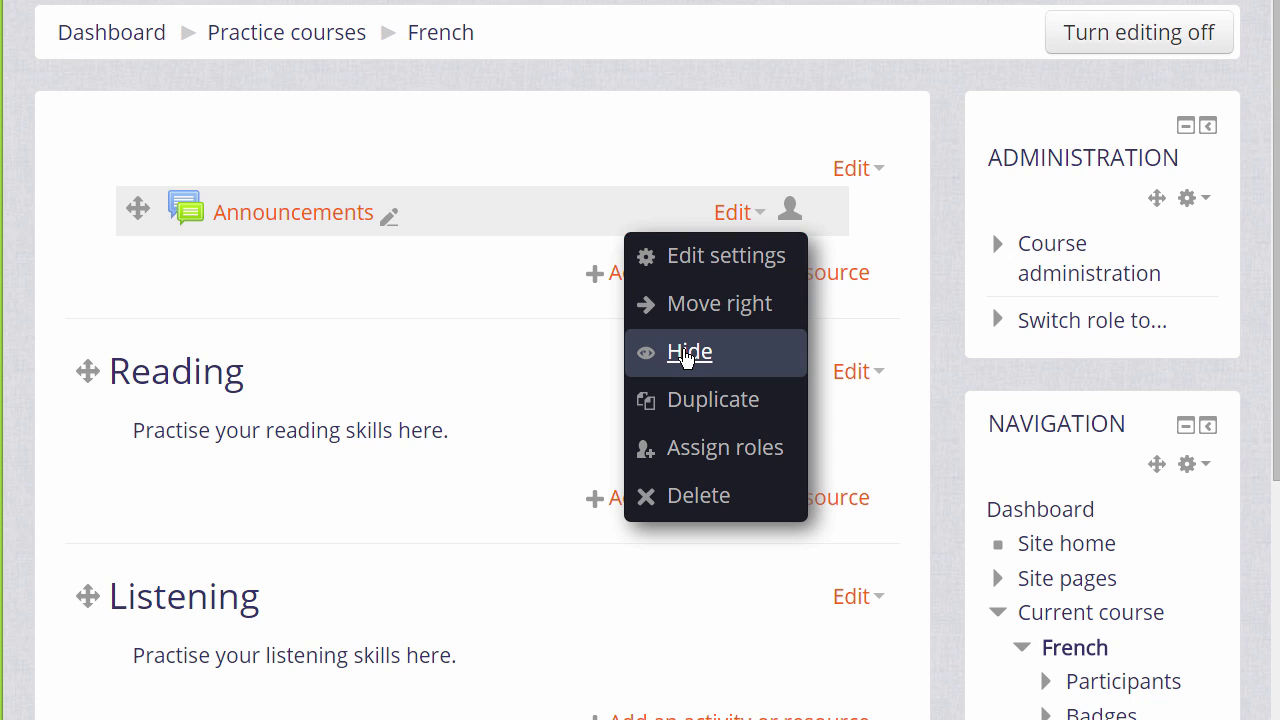
click(687, 358)
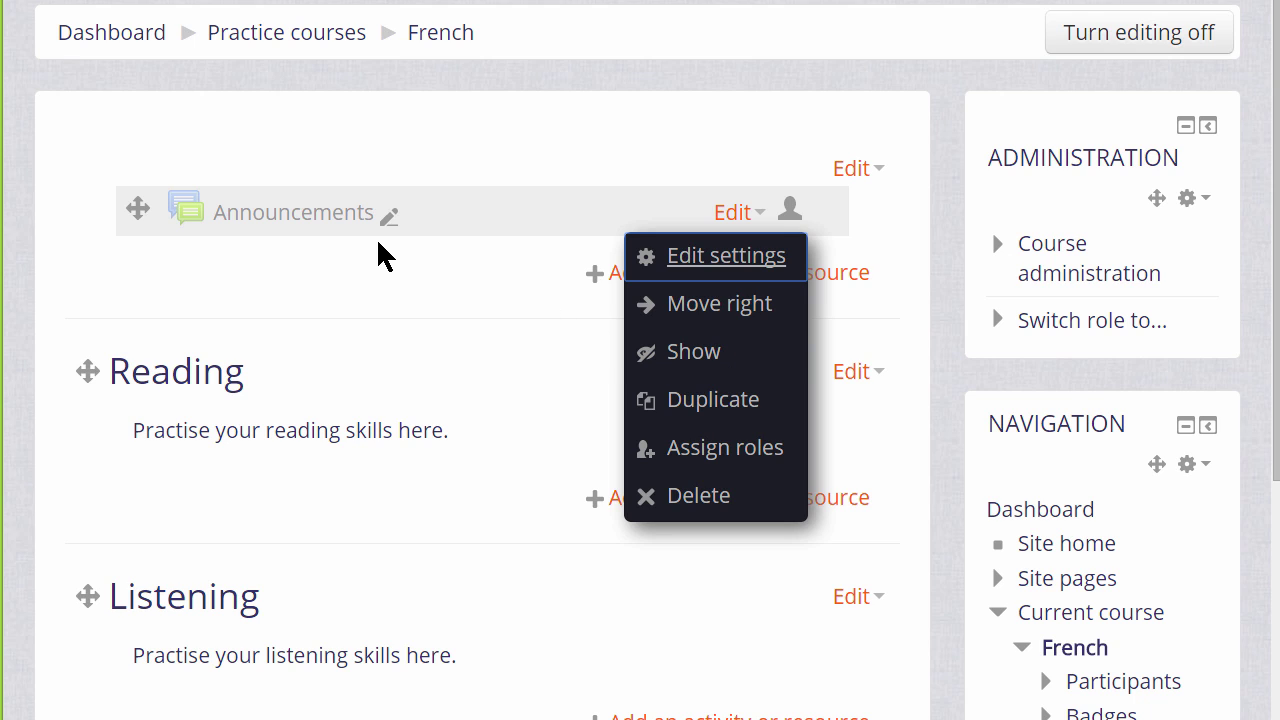
click(942, 310)
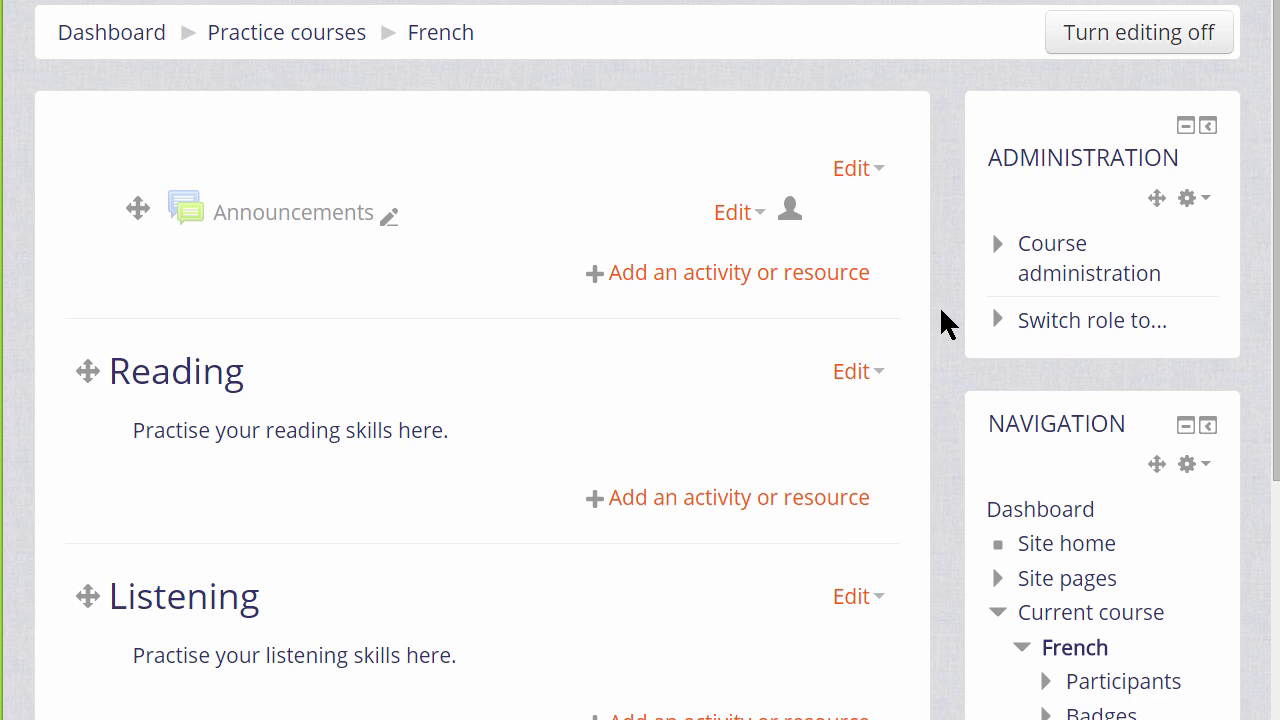
Step: Switch the course view to the learner role from the Administration block
scroll(1050, 360, up, 1)
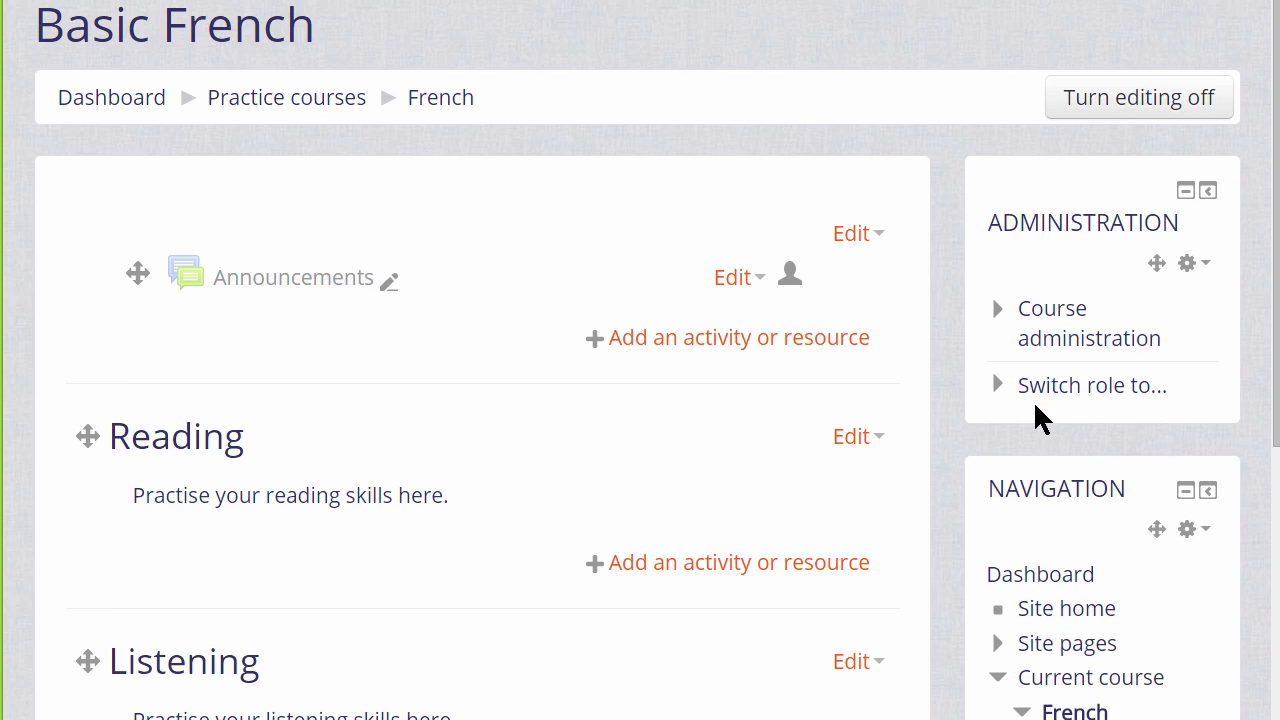
click(1037, 392)
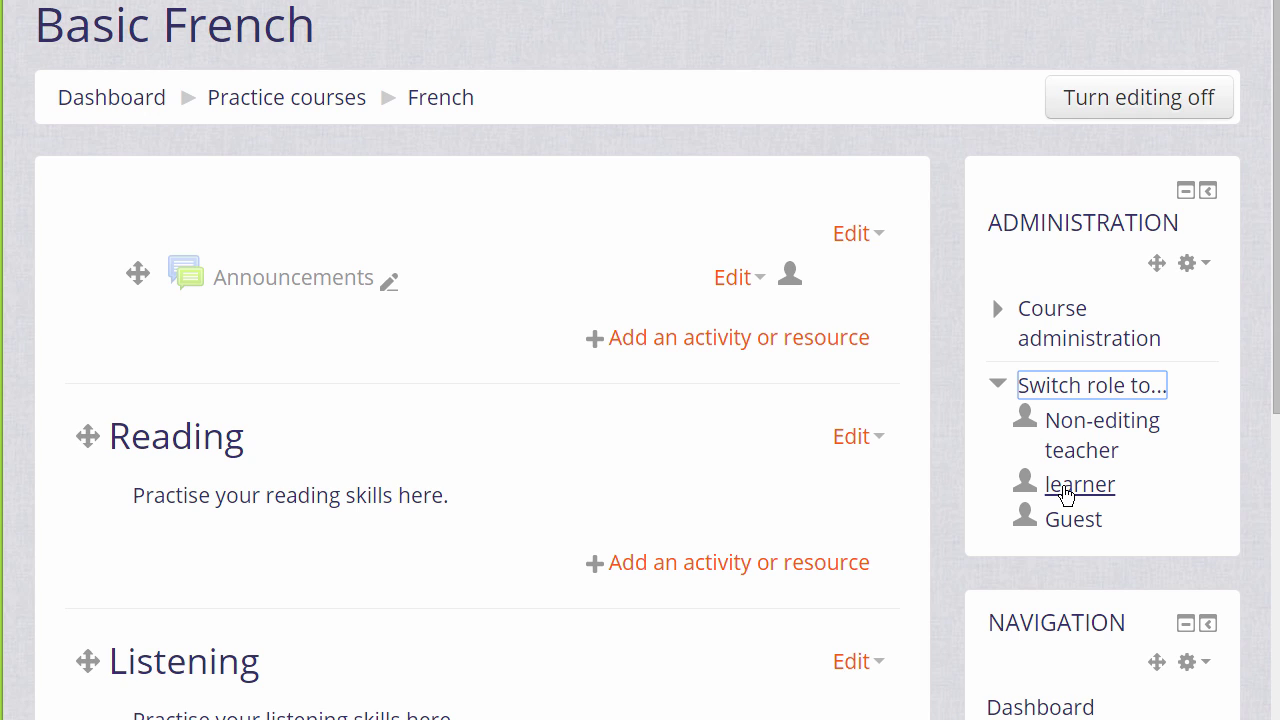
click(1065, 493)
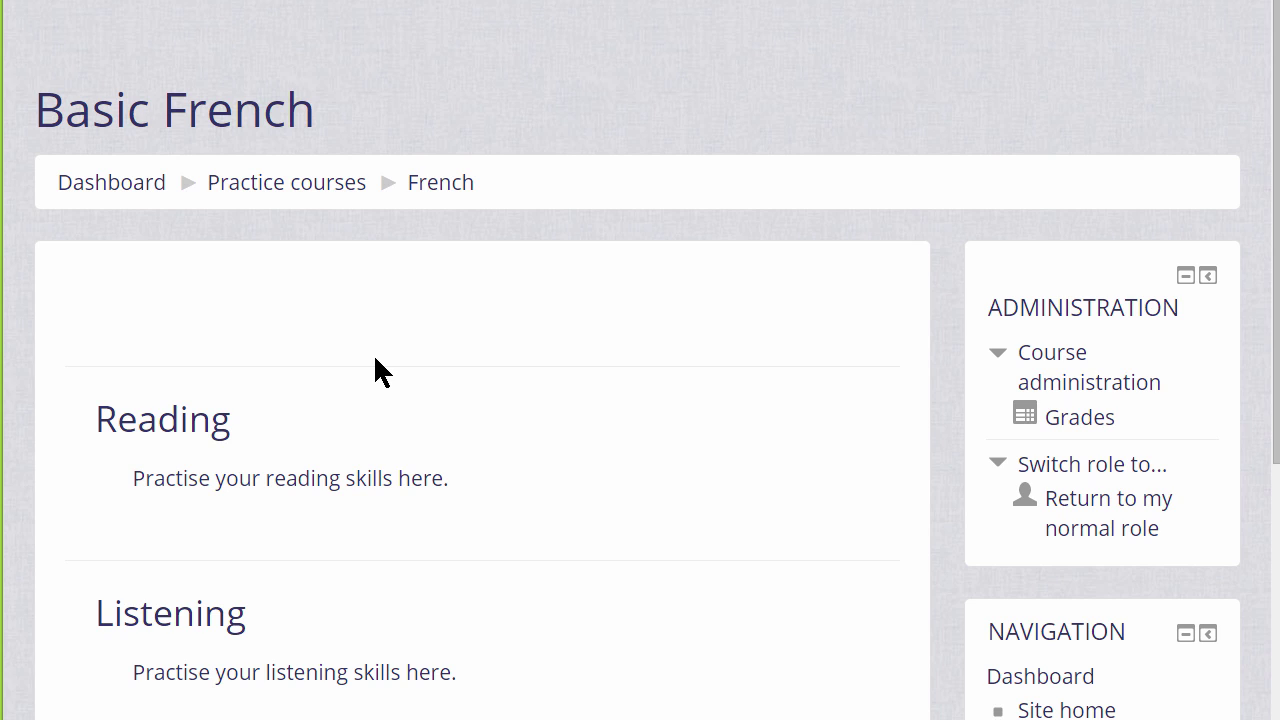
Step: Return to the normal teacher role, turn editing on, and show Announcements again
click(1086, 511)
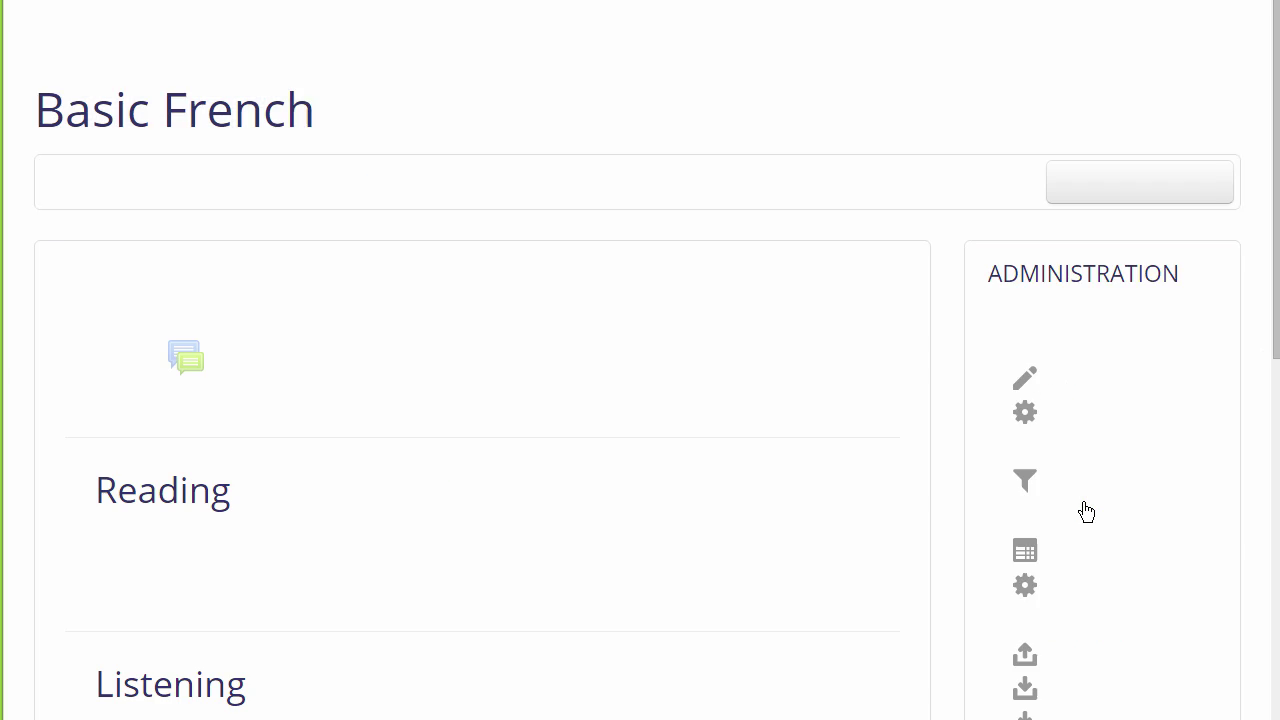
click(1116, 190)
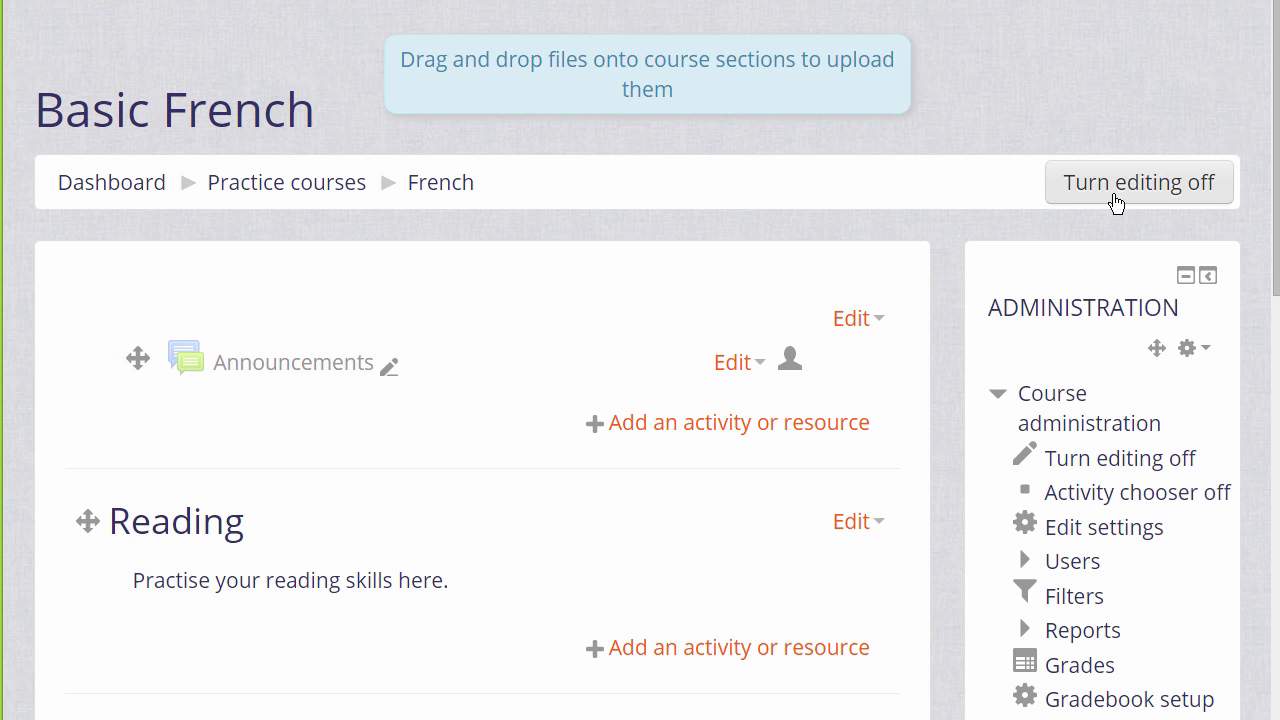
click(758, 373)
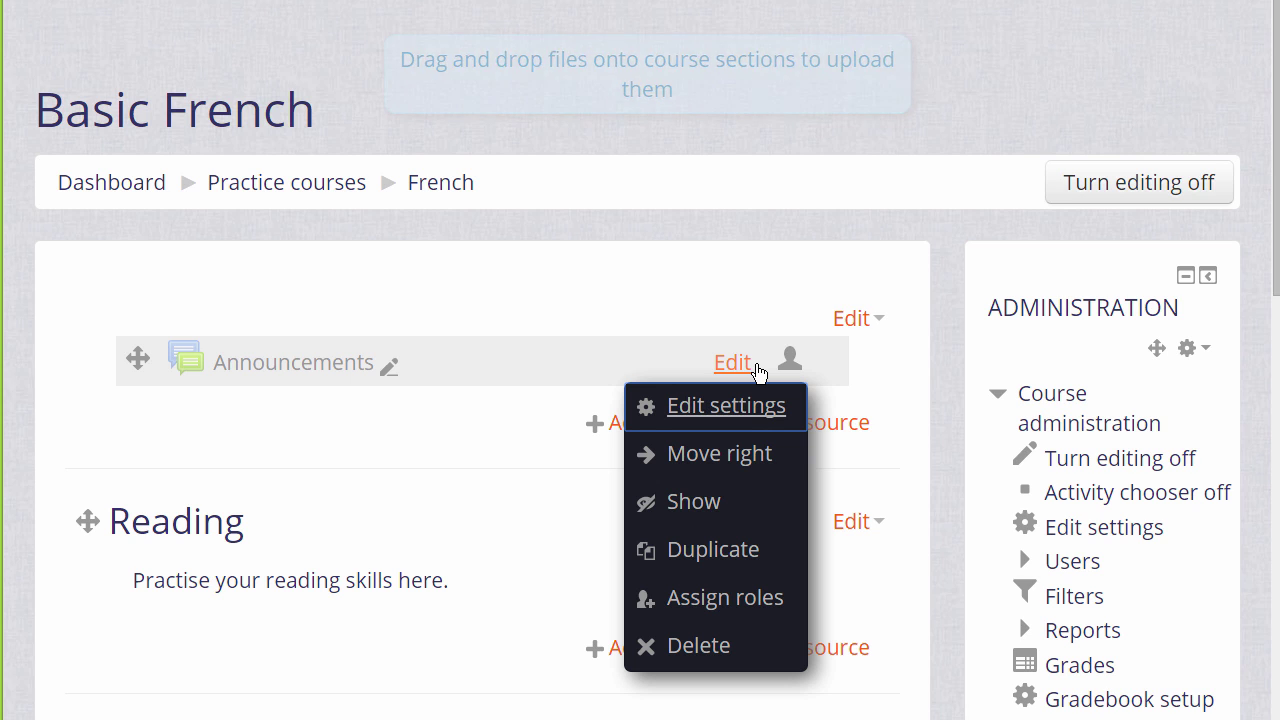
click(703, 508)
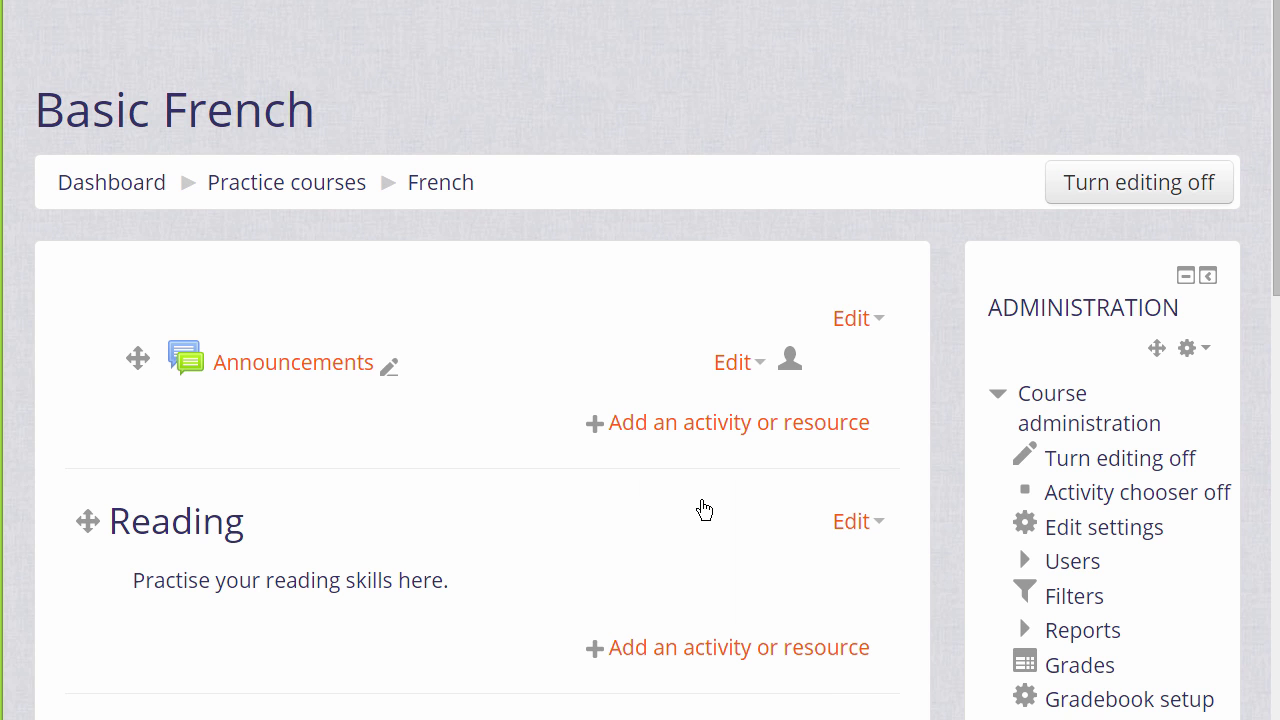
Step: Mark the Reading section as the highlighted current topic
scroll(703, 508, down, 4)
click(874, 317)
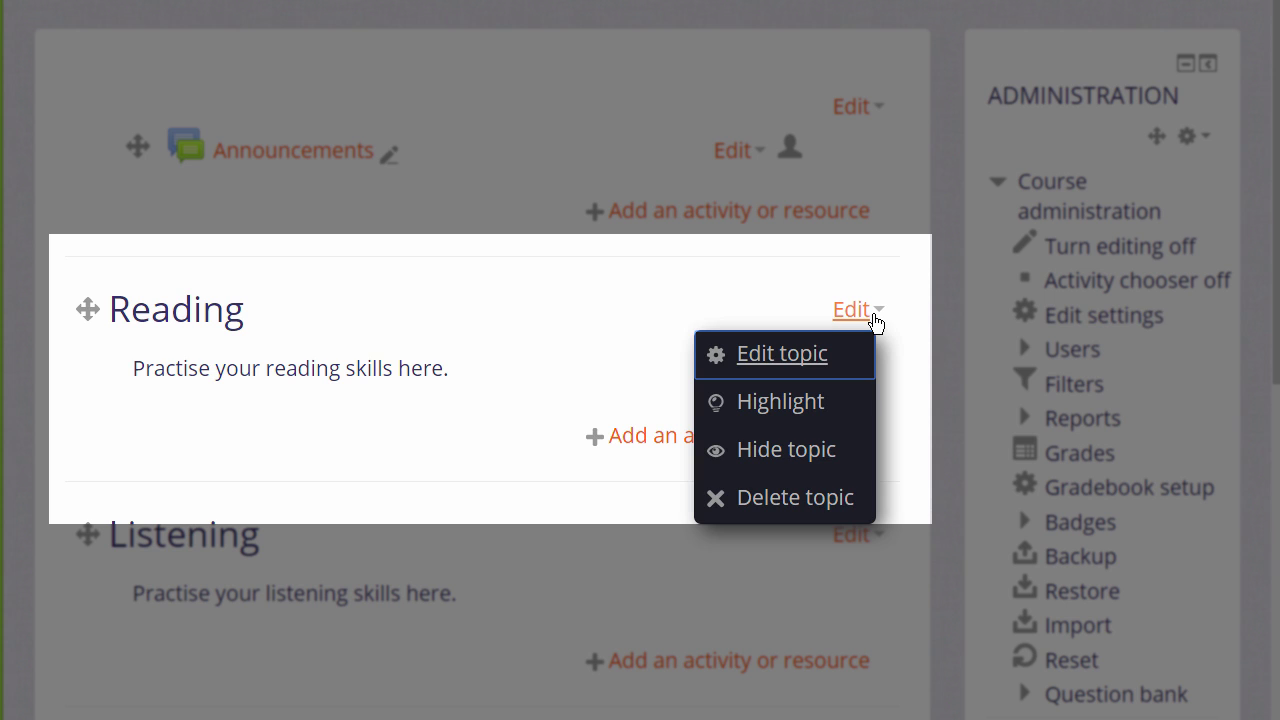
click(840, 405)
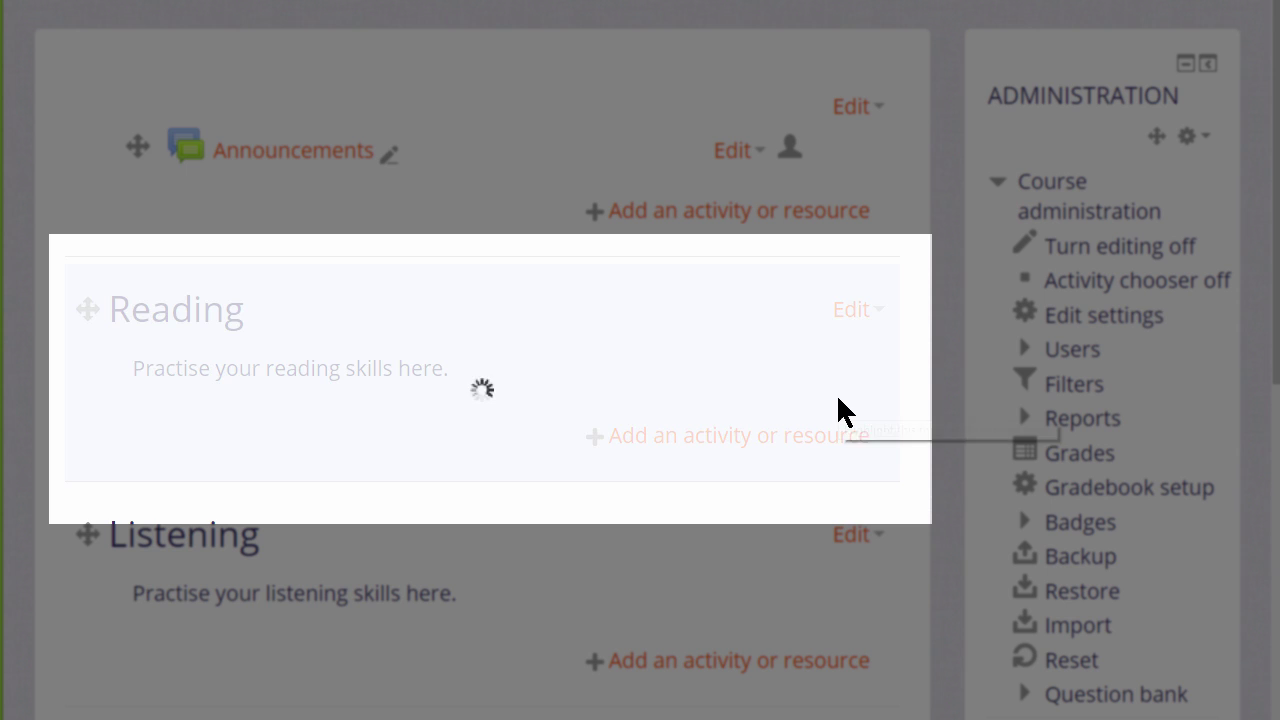